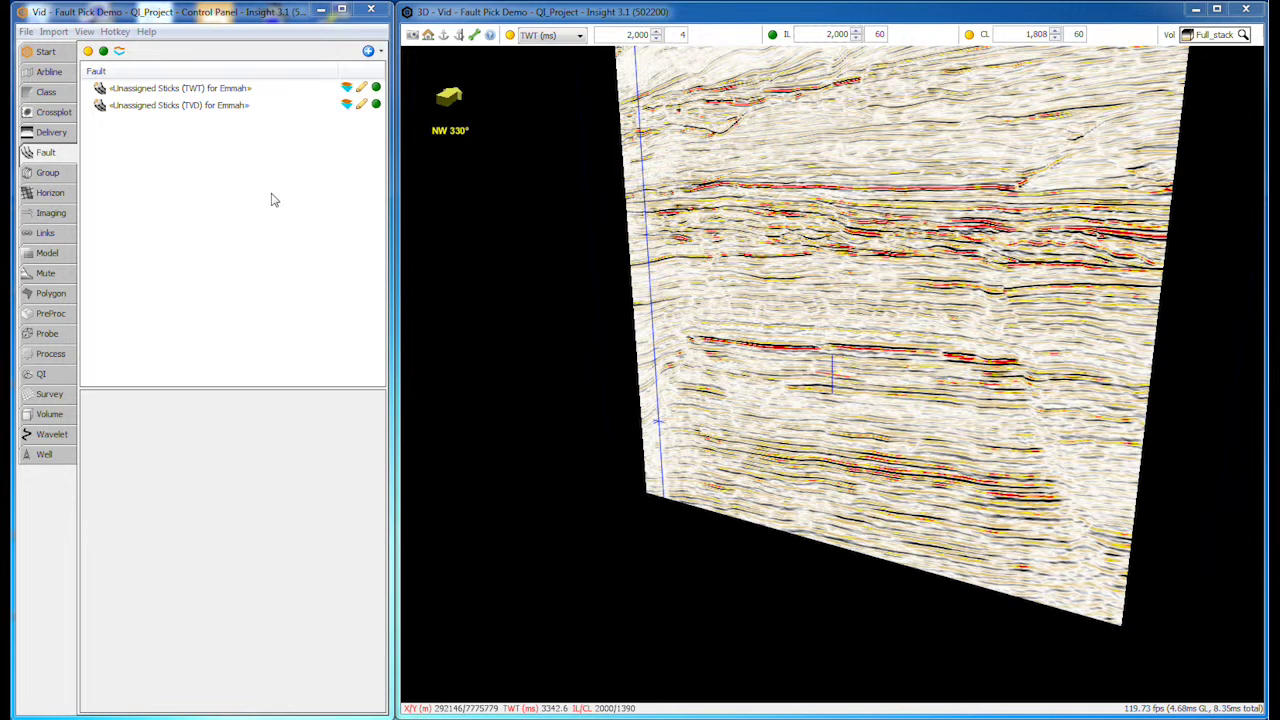
# Create a new time-domain fault named 'Fault East'
pyautogui.click(380, 53)
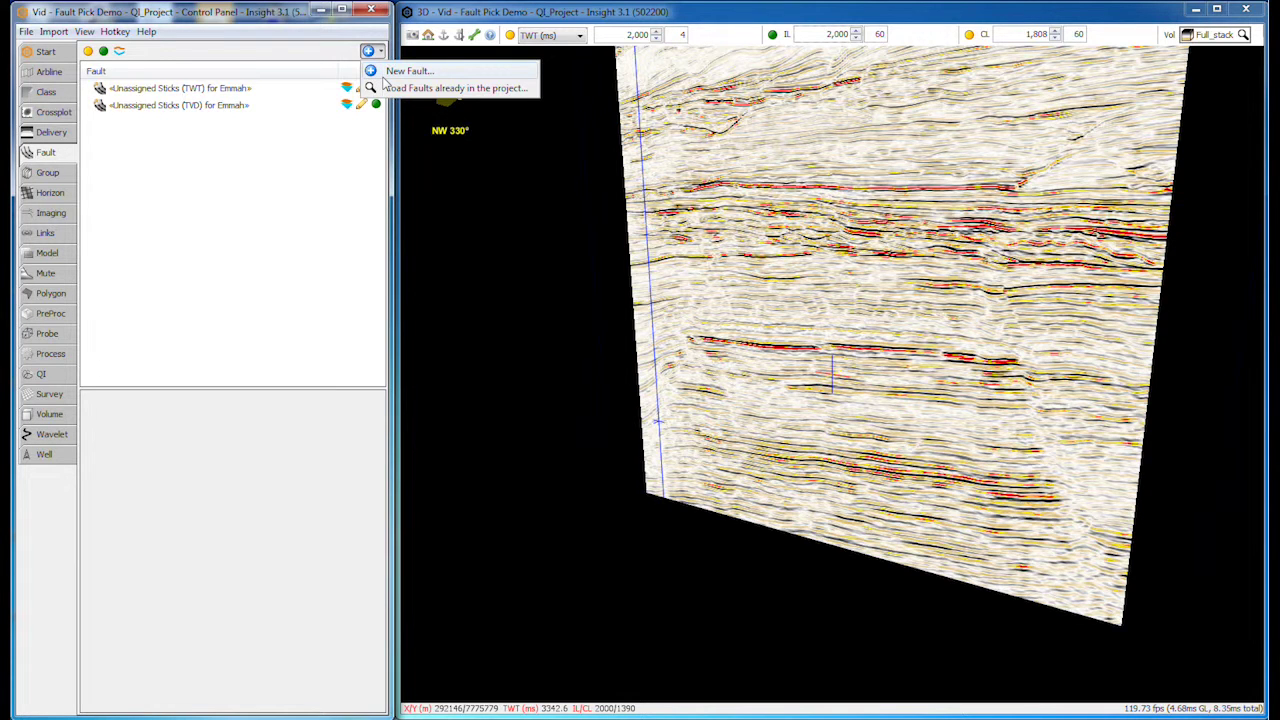
pyautogui.click(384, 74)
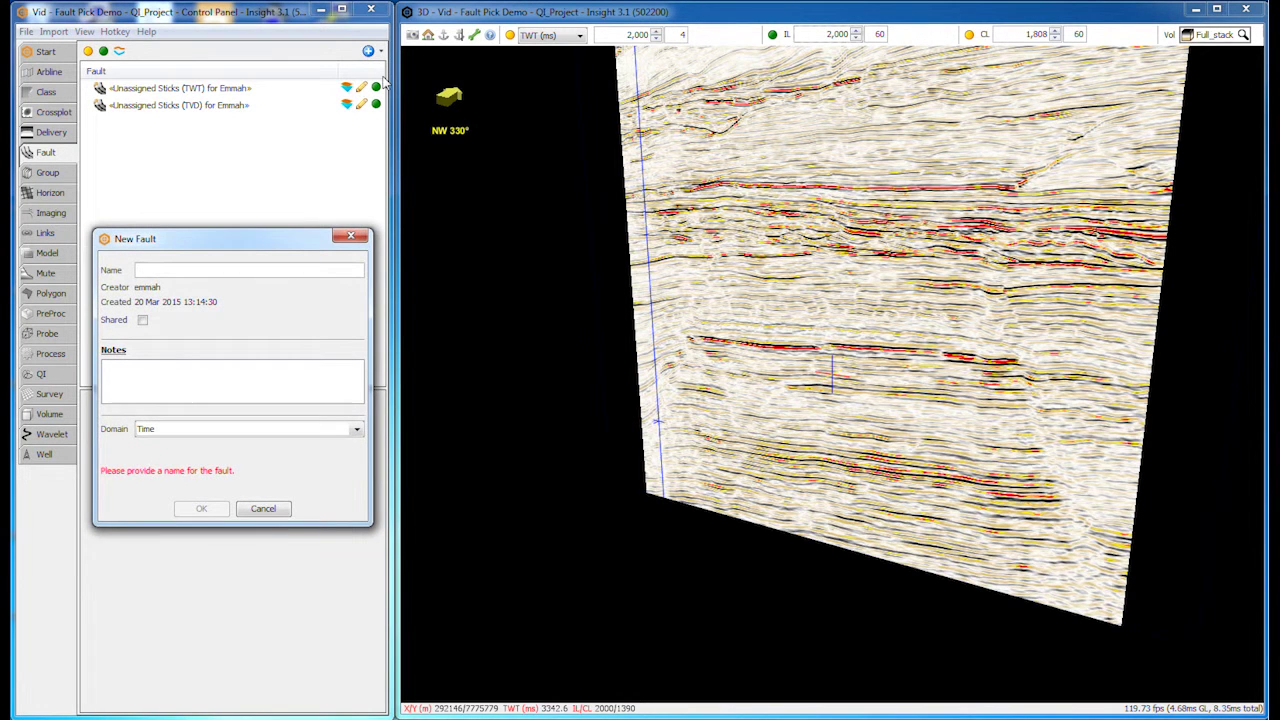
pyautogui.write('Fa')
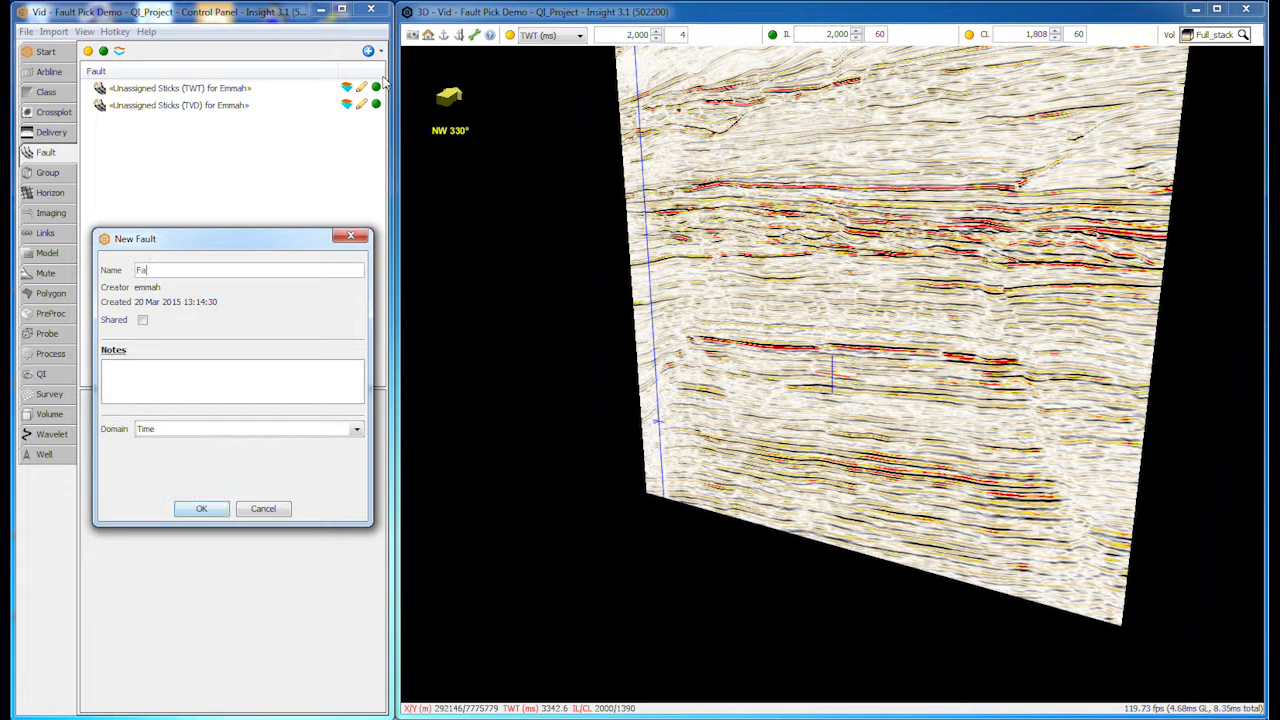
pyautogui.write('ult East')
pyautogui.press('Return')
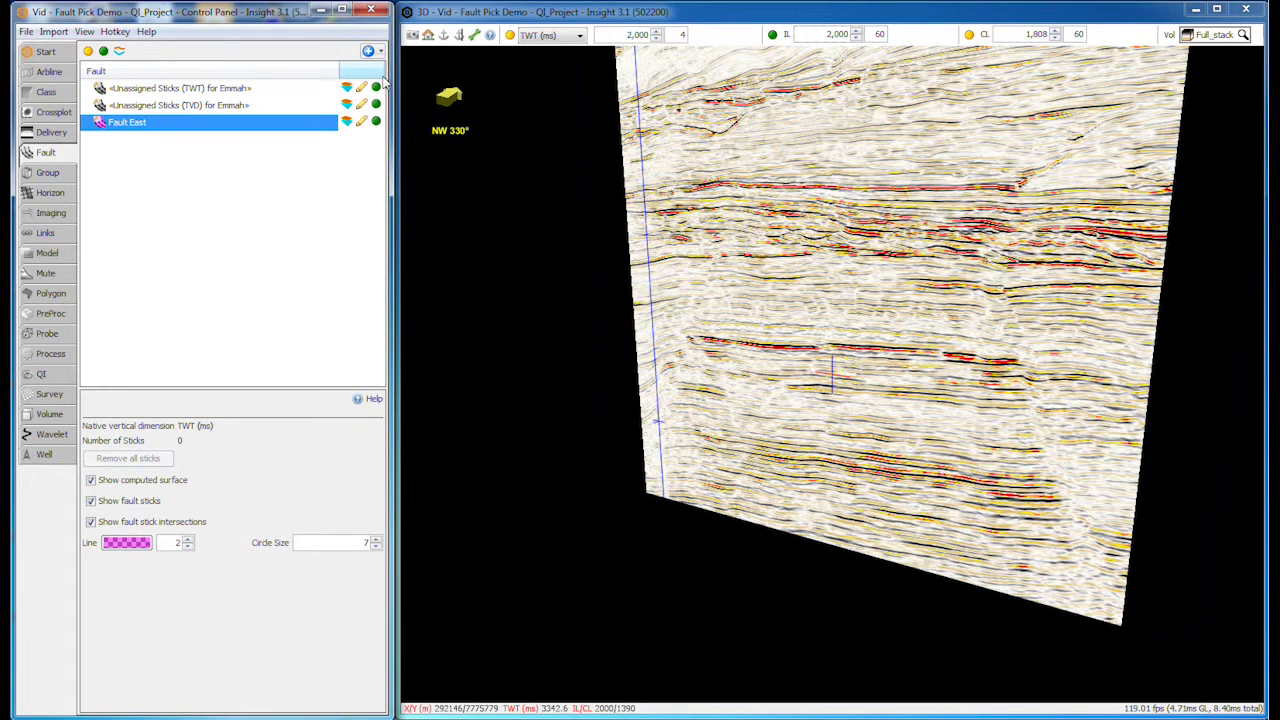
# Pick Fault East's first stick down the dipping fault on the right of the section
pyautogui.click(362, 121)
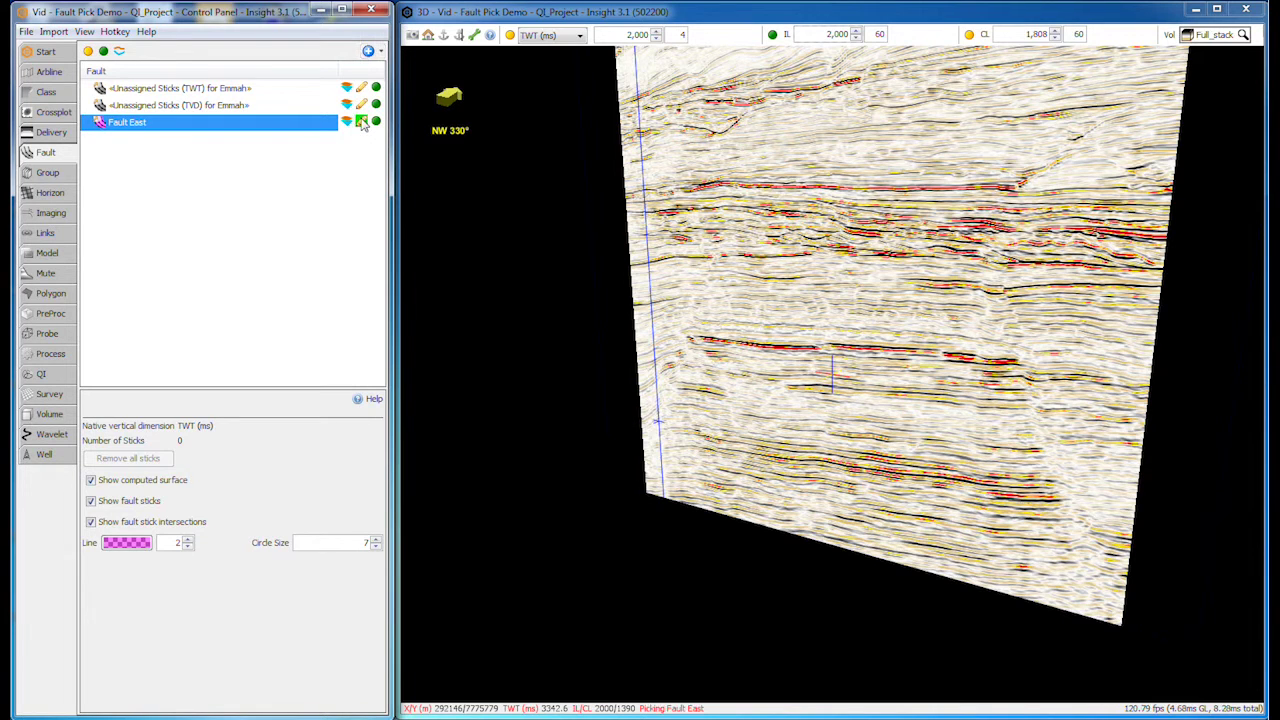
pyautogui.click(984, 279)
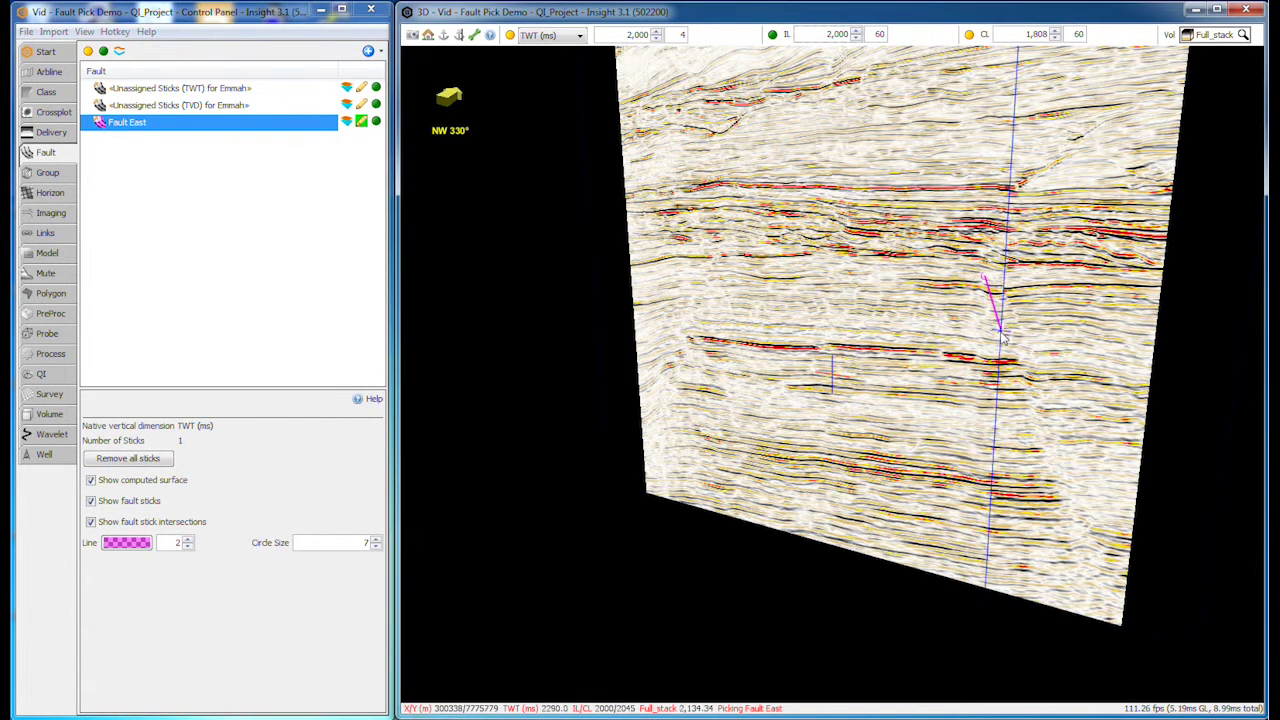
pyautogui.moveTo(1003, 336); pyautogui.dragTo(1072, 520)
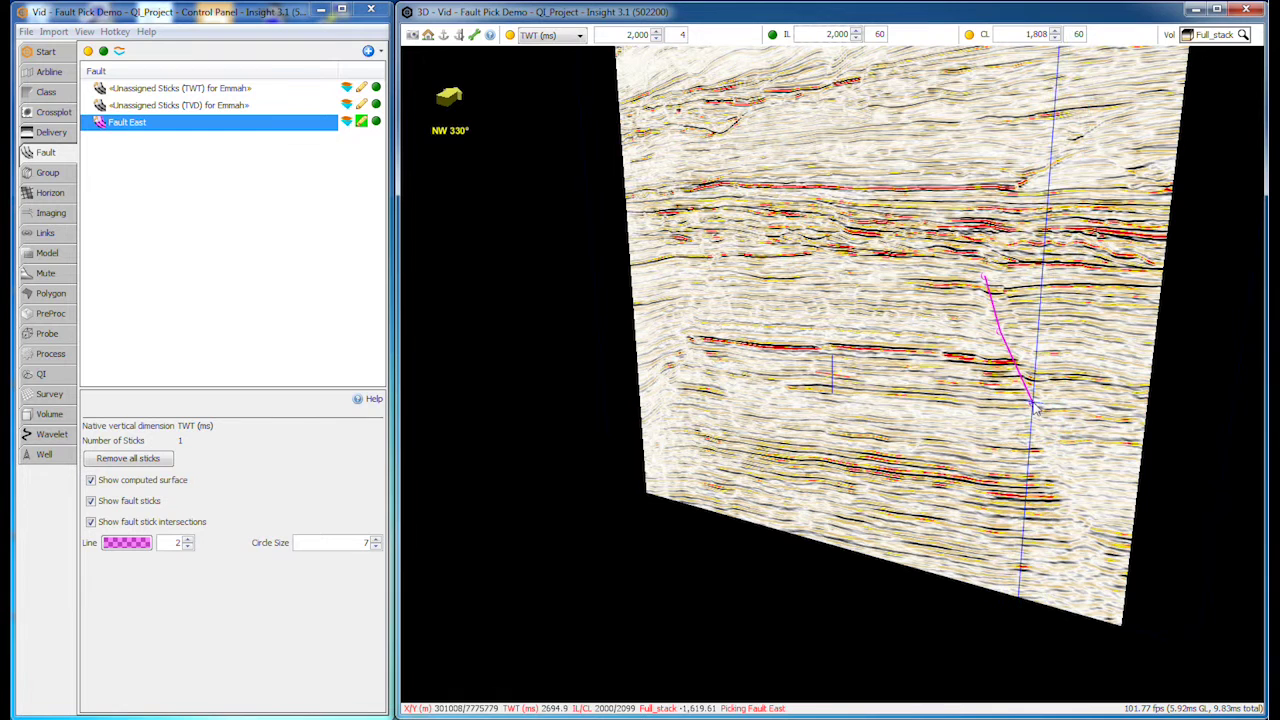
pyautogui.click(1077, 545)
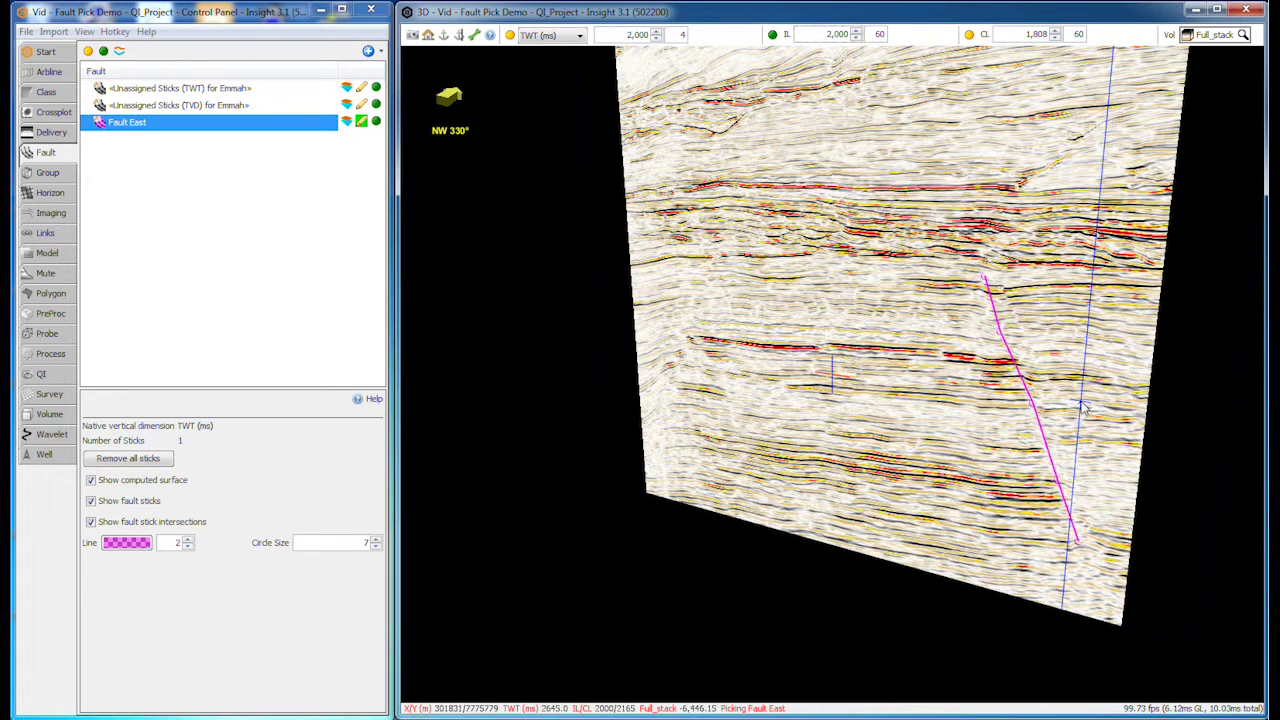
# Step back to inline 1,880 and pick a second Fault East stick down the fault
pyautogui.click(856, 38)
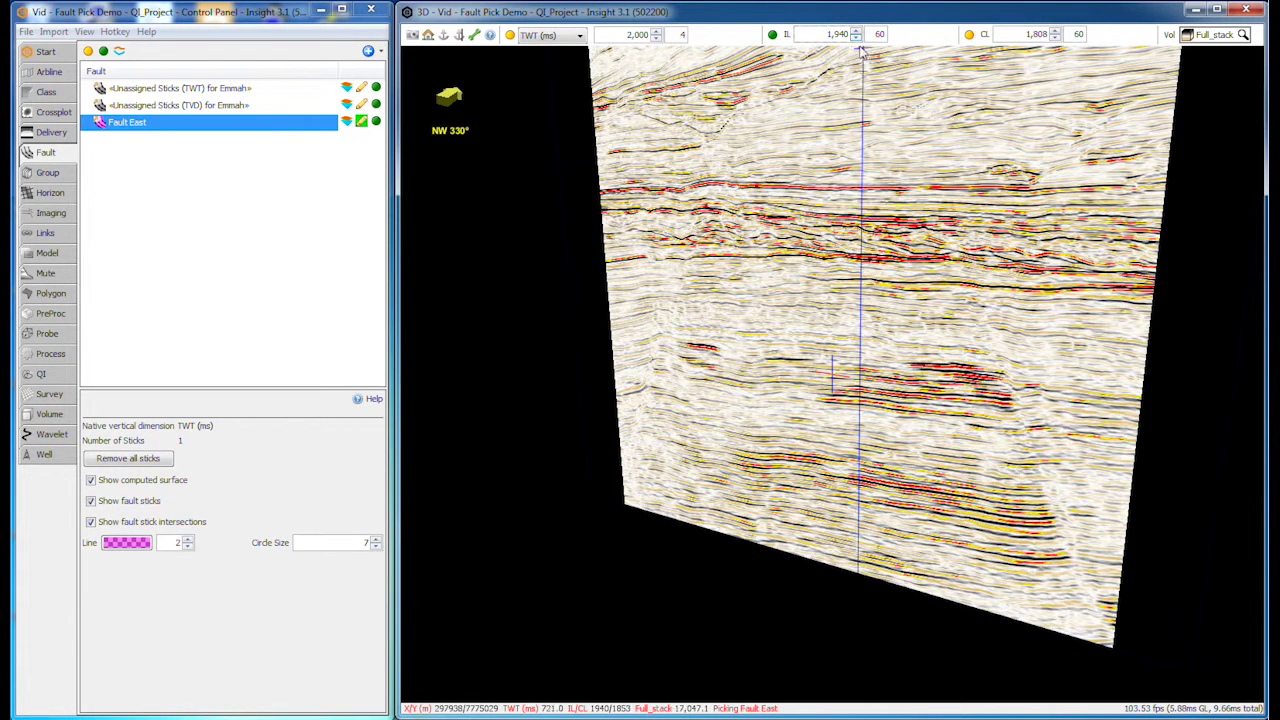
pyautogui.click(857, 38)
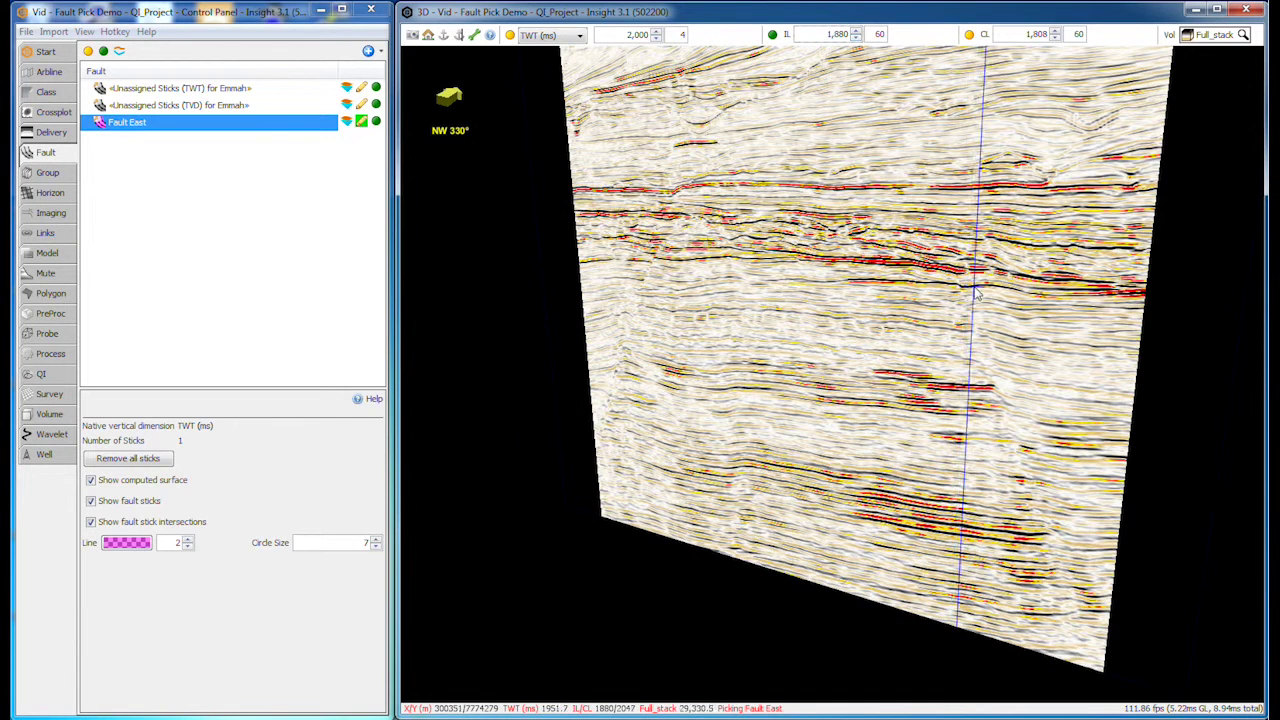
pyautogui.click(965, 291)
pyautogui.click(973, 313)
pyautogui.click(986, 386)
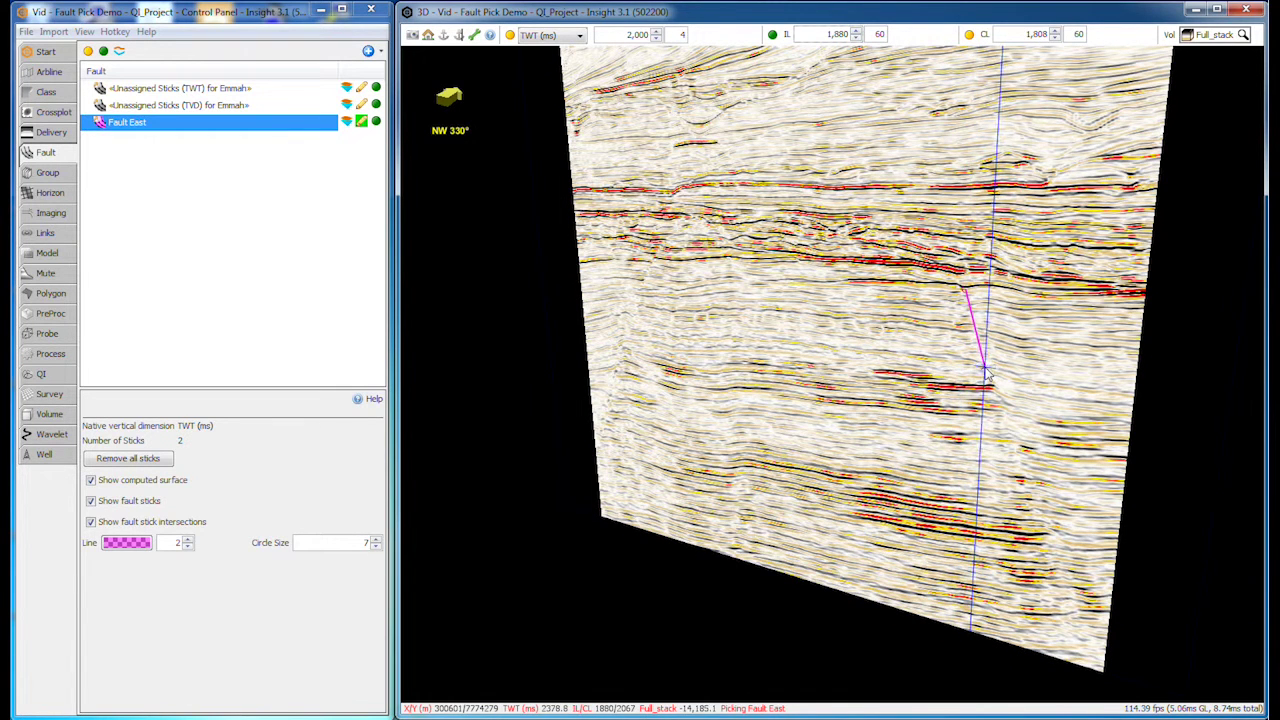
pyautogui.click(1003, 430)
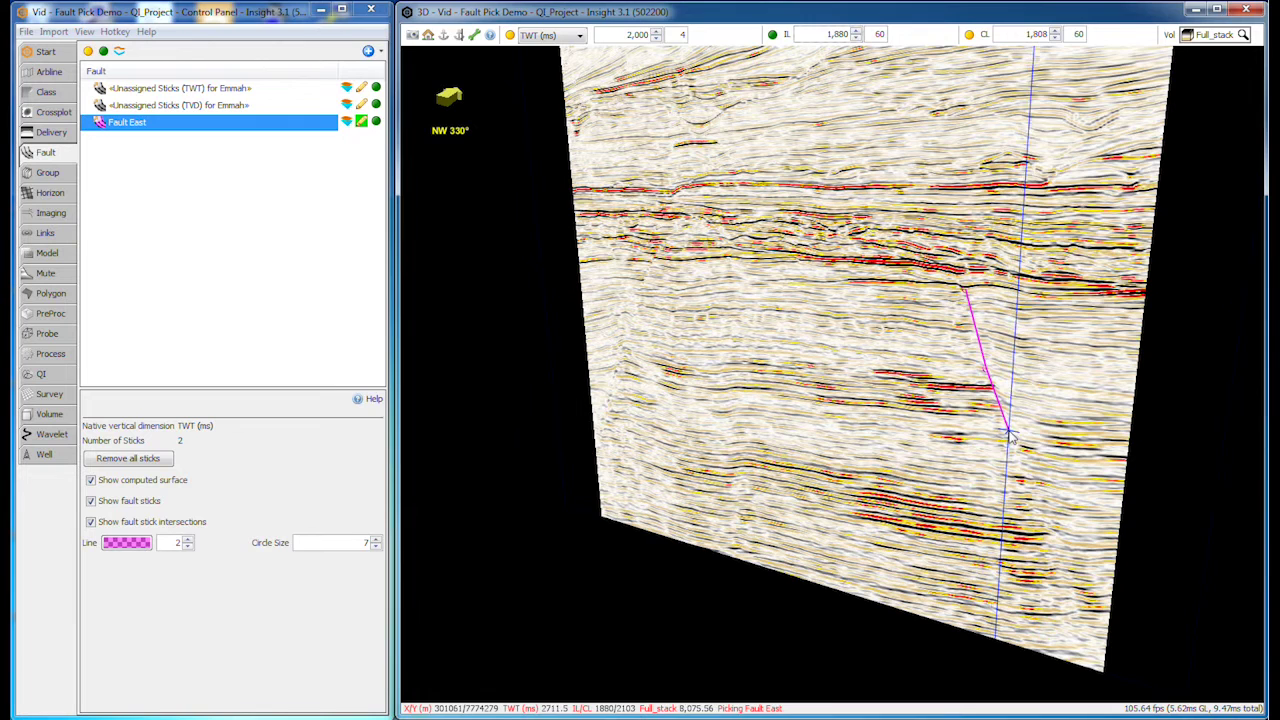
pyautogui.click(1028, 508)
pyautogui.click(1046, 546)
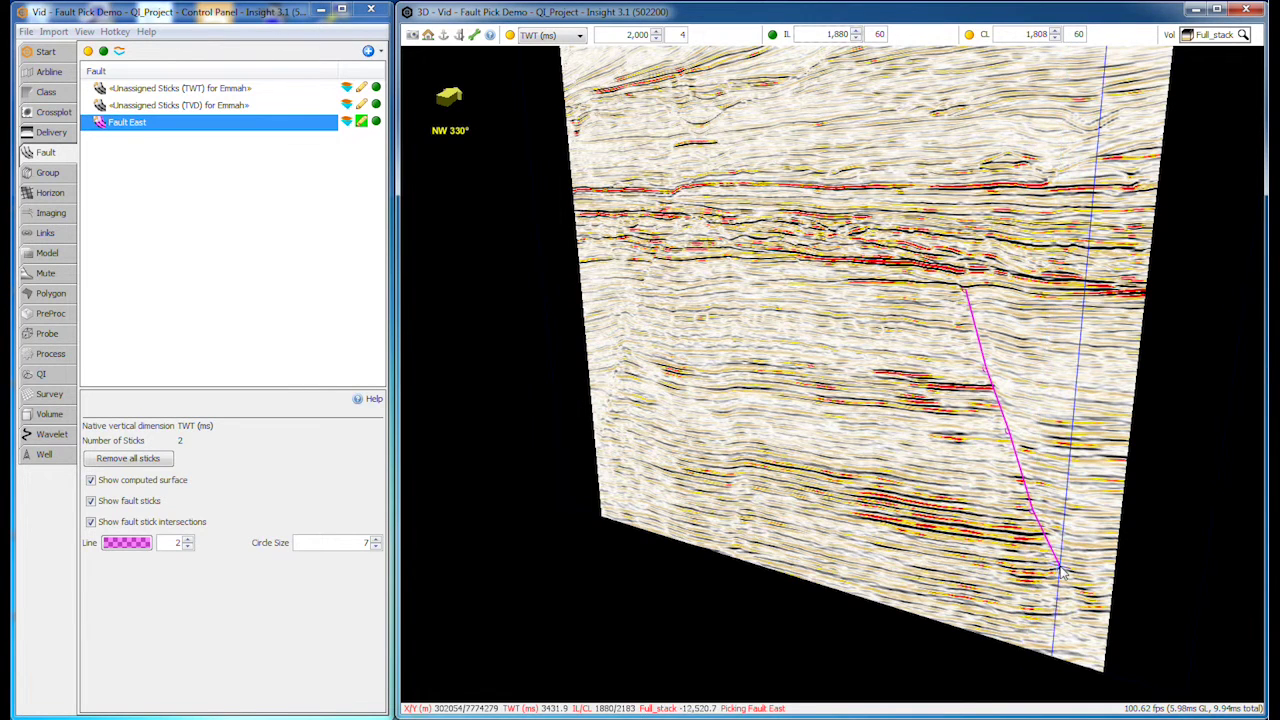
# Pick a third stick on inline 1,940, return to inline 2,000 and orbit the surface
pyautogui.click(856, 32)
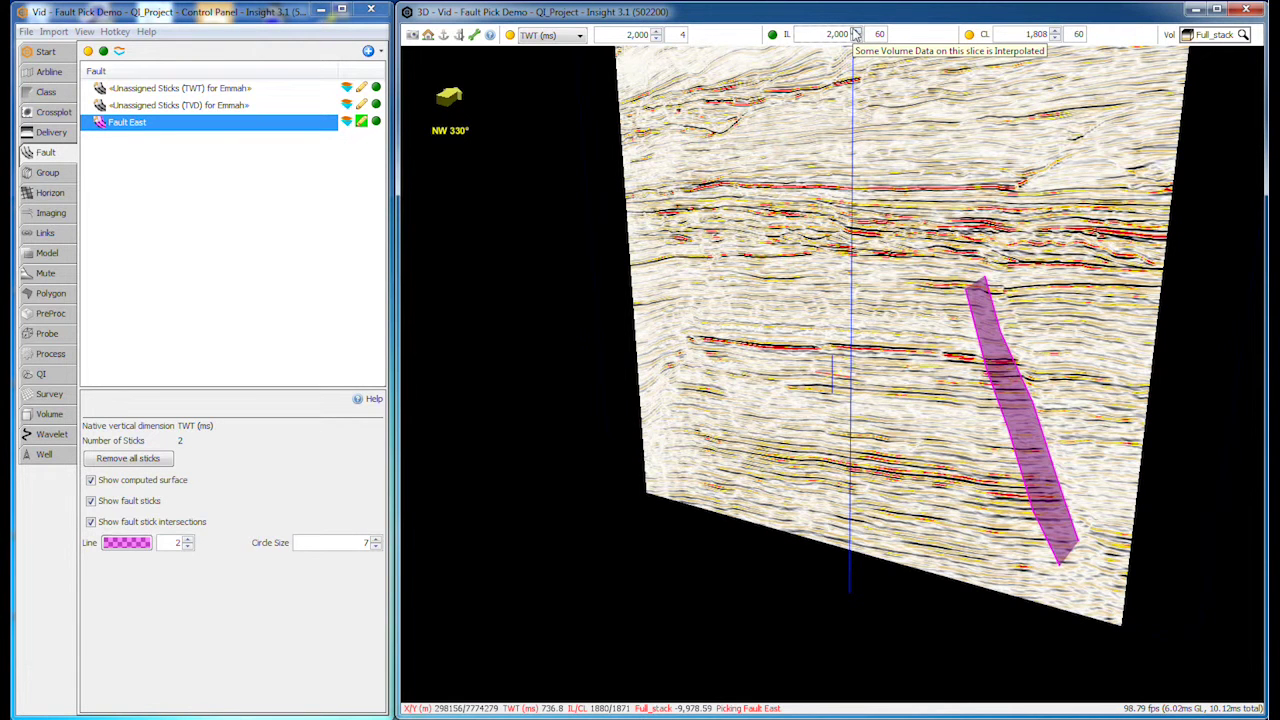
pyautogui.click(856, 37)
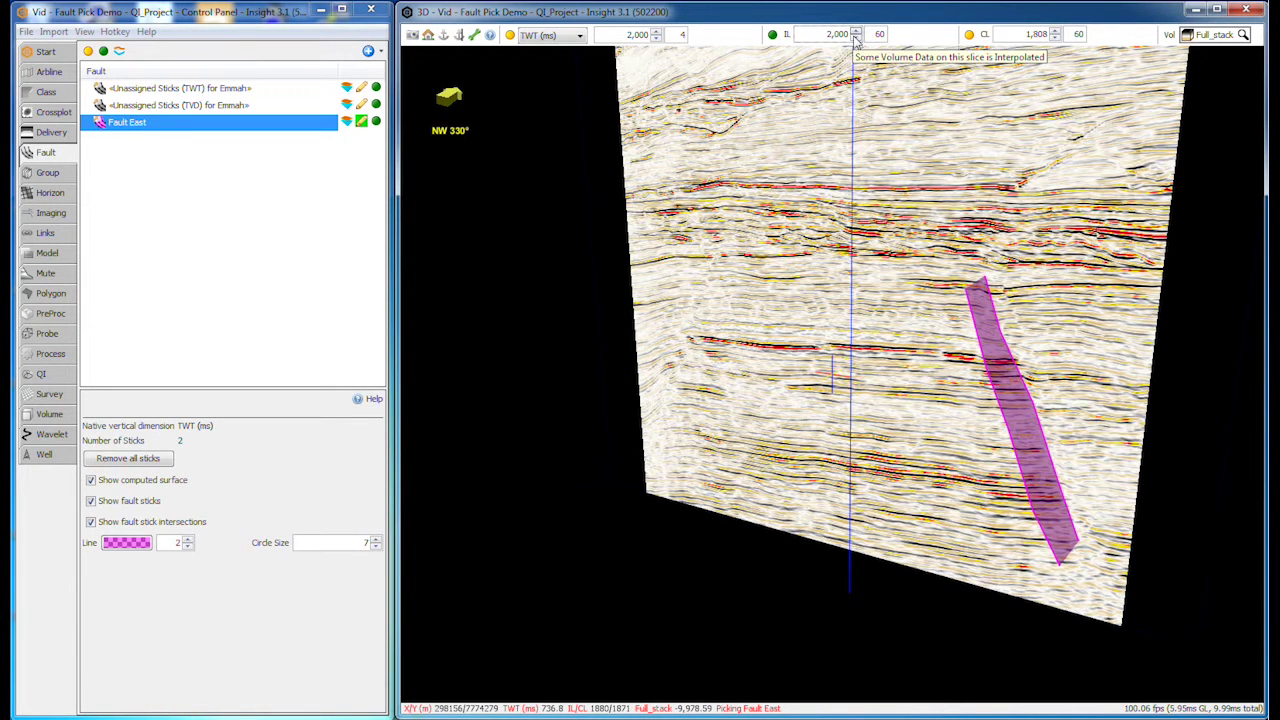
pyautogui.moveTo(980, 290); pyautogui.dragTo(1073, 549)
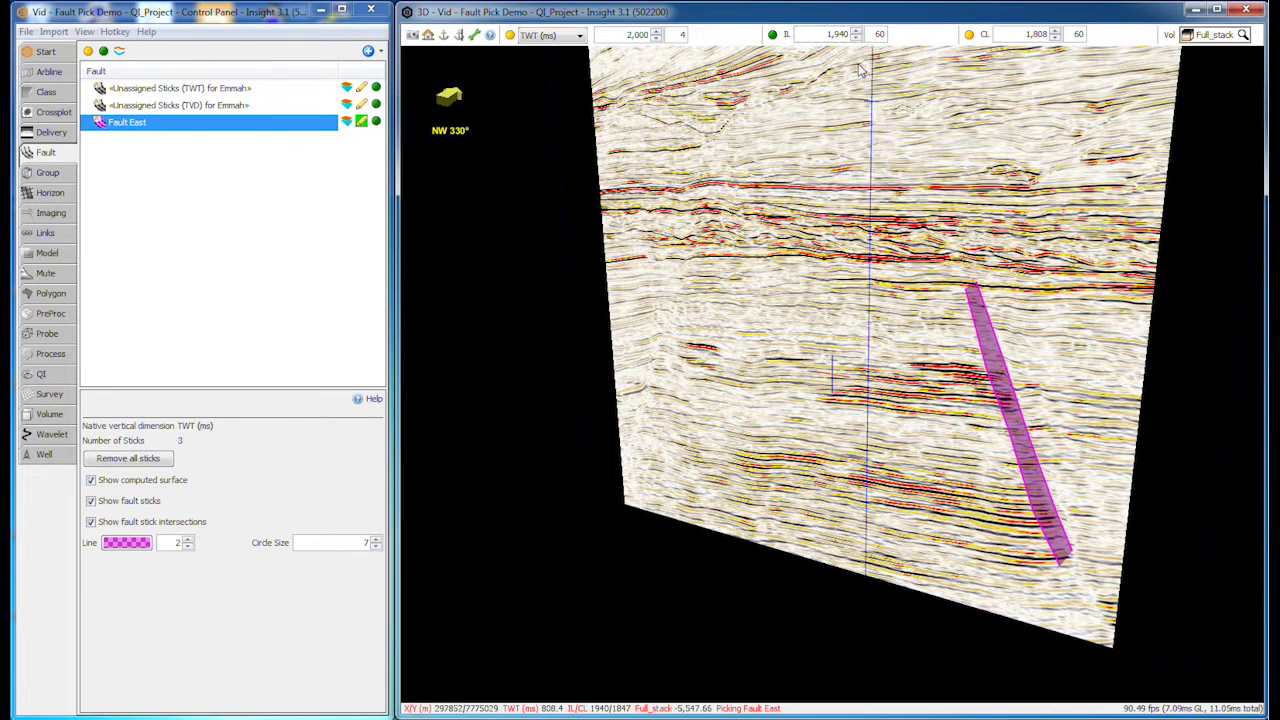
pyautogui.click(856, 30)
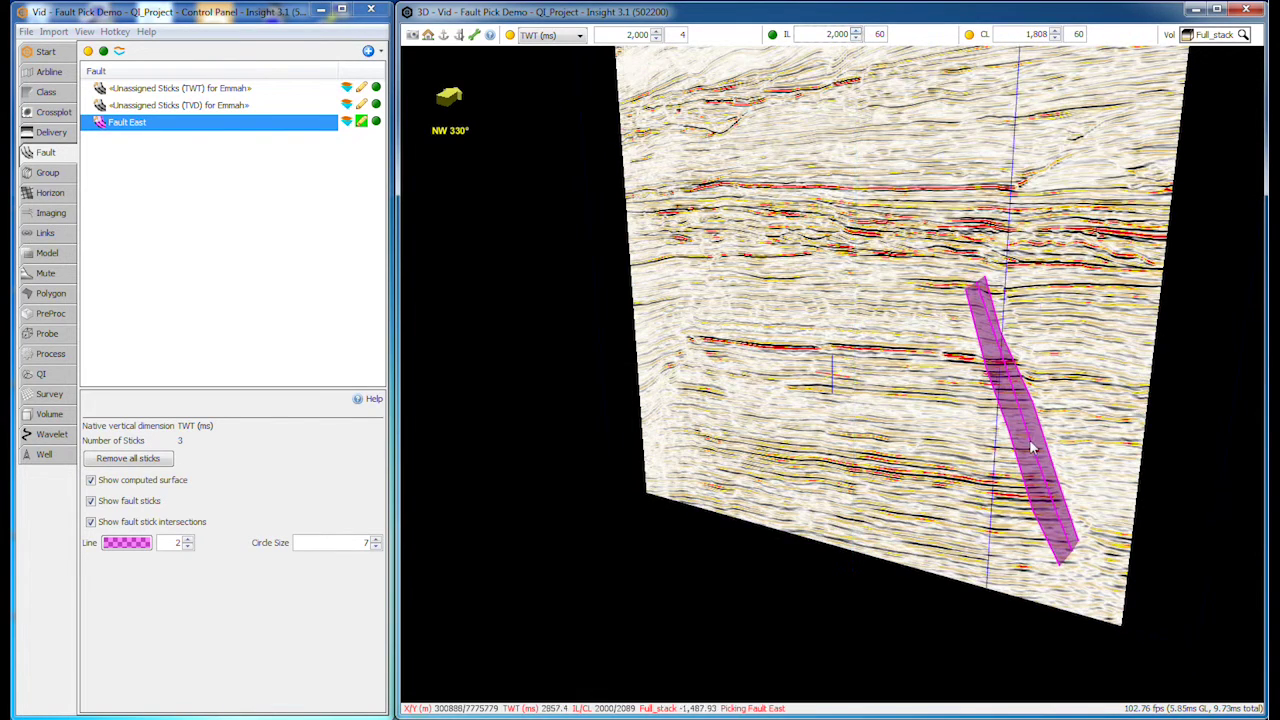
pyautogui.moveTo(1029, 449)
pyautogui.mouseDown(button='middle')
pyautogui.moveTo(896, 444)
pyautogui.moveTo(927, 444)
pyautogui.mouseUp(button='middle')
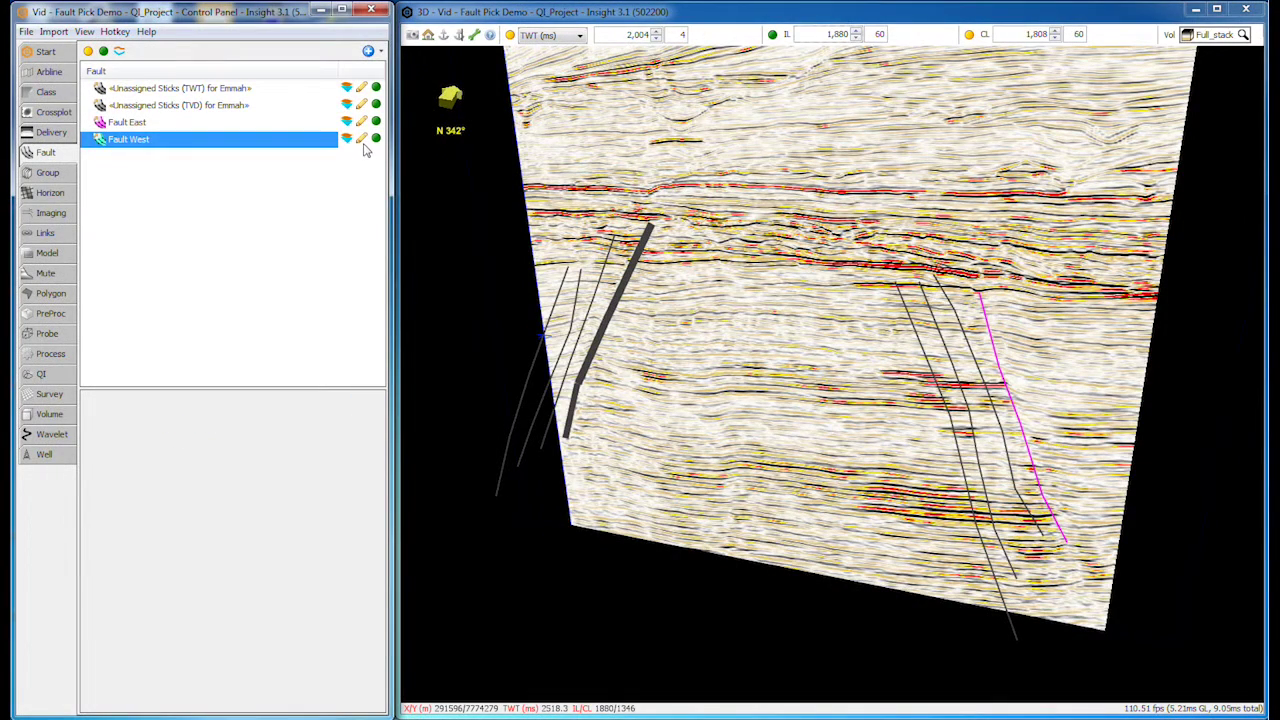
# Pick a Fault West stick and move three grey sticks on the western fault to Fault West
pyautogui.click(362, 140)
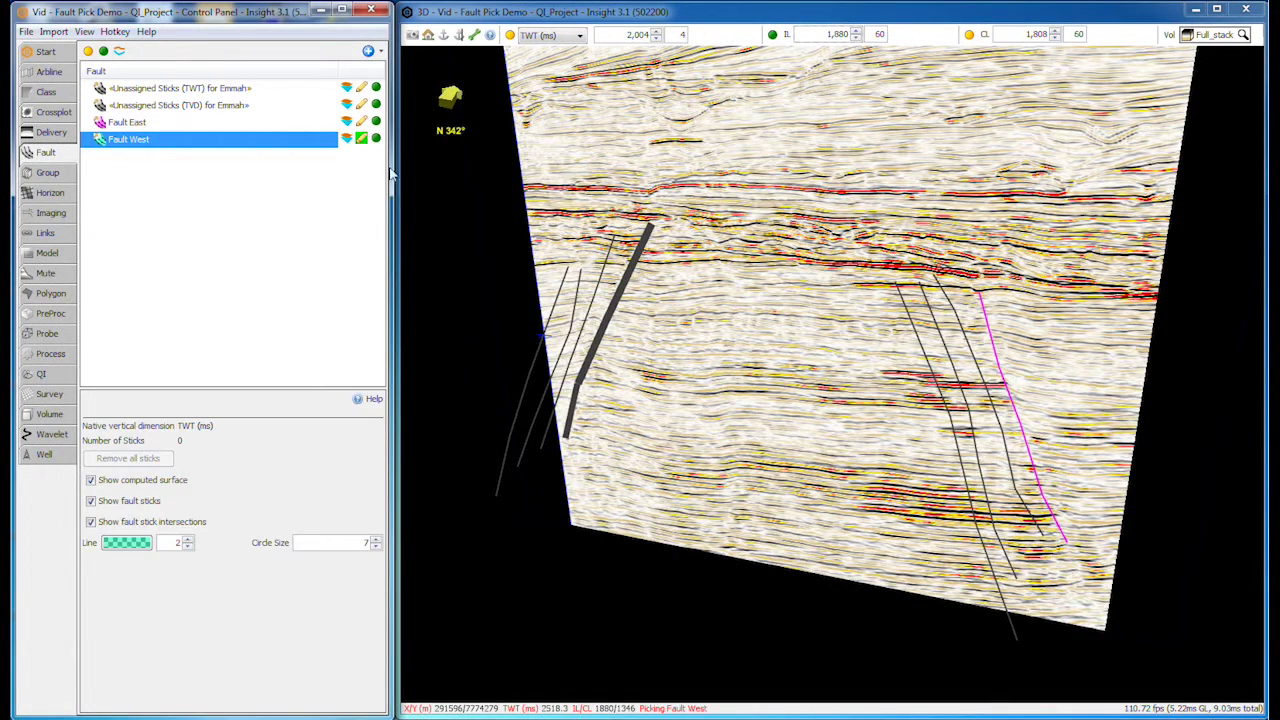
pyautogui.click(633, 262)
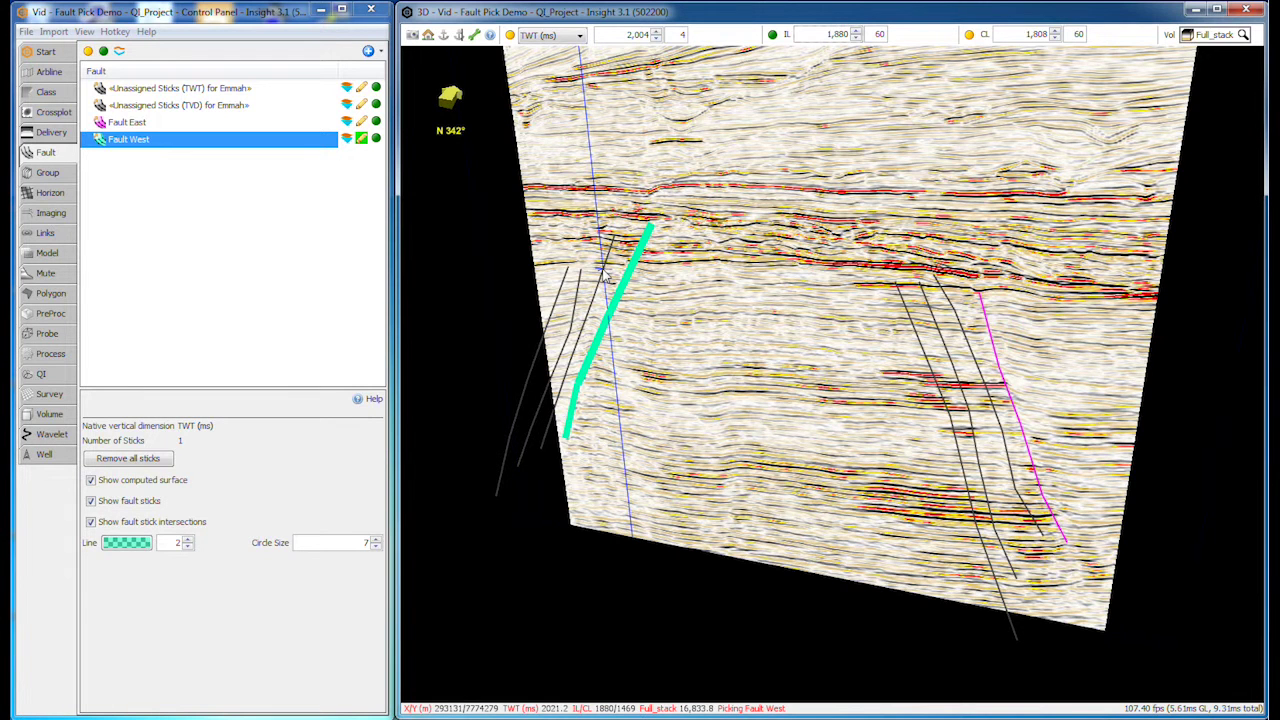
pyautogui.rightClick(605, 273)
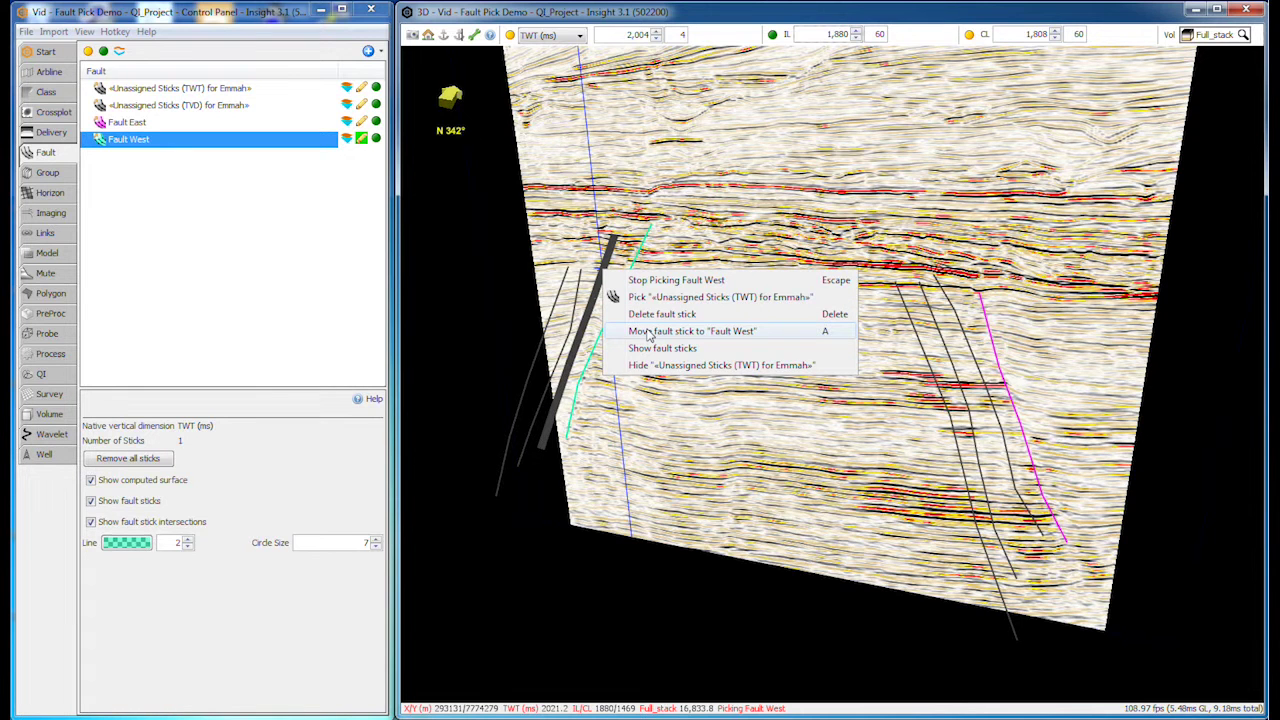
pyautogui.click(649, 331)
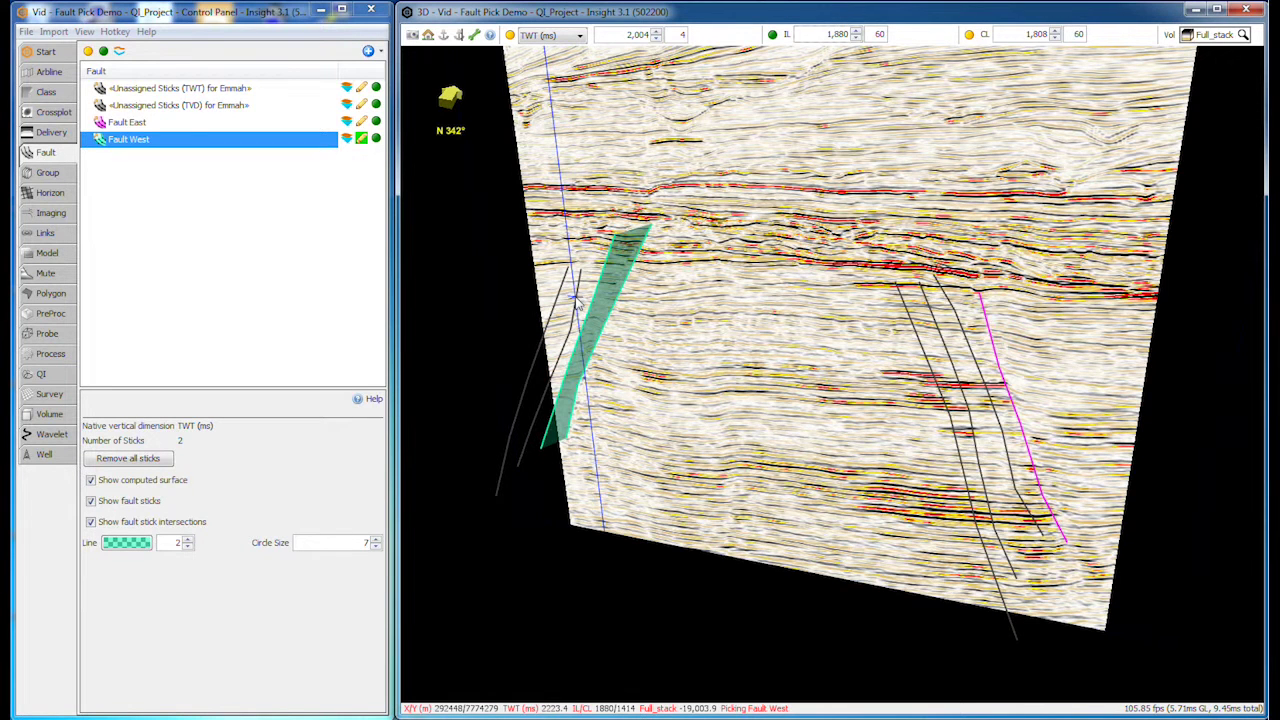
pyautogui.rightClick(578, 292)
pyautogui.click(657, 366)
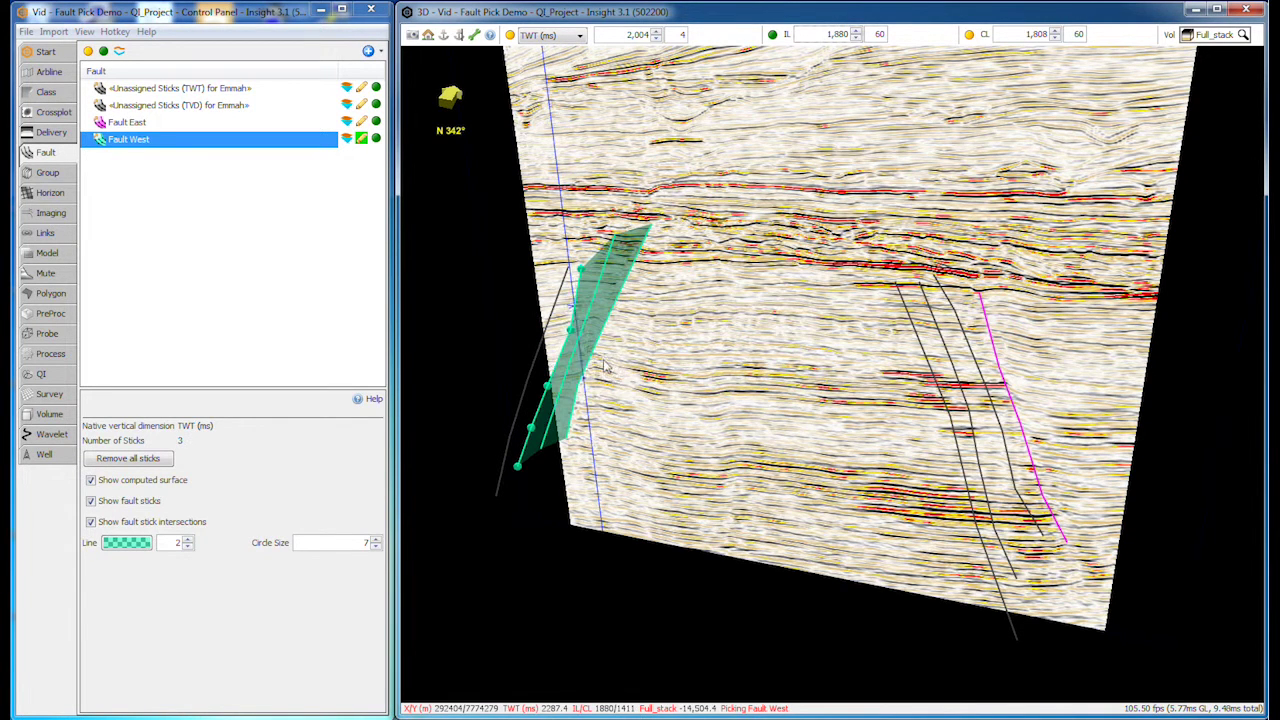
pyautogui.rightClick(546, 330)
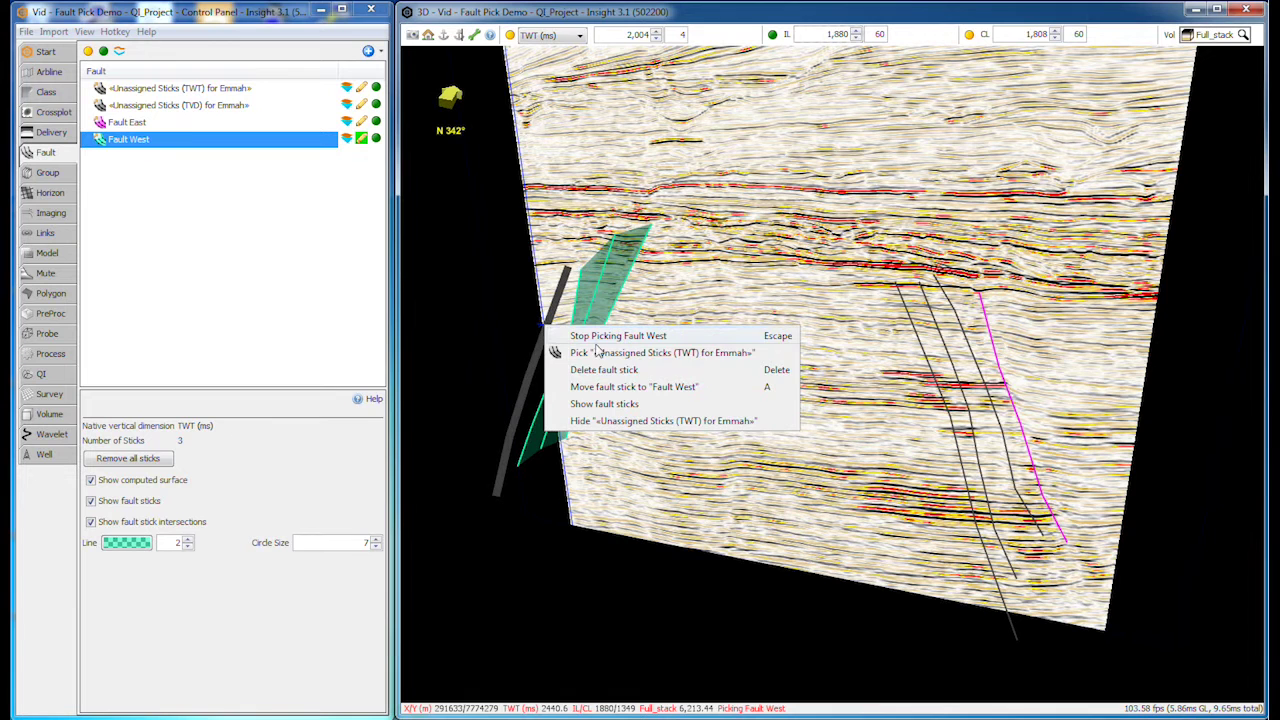
pyautogui.click(643, 393)
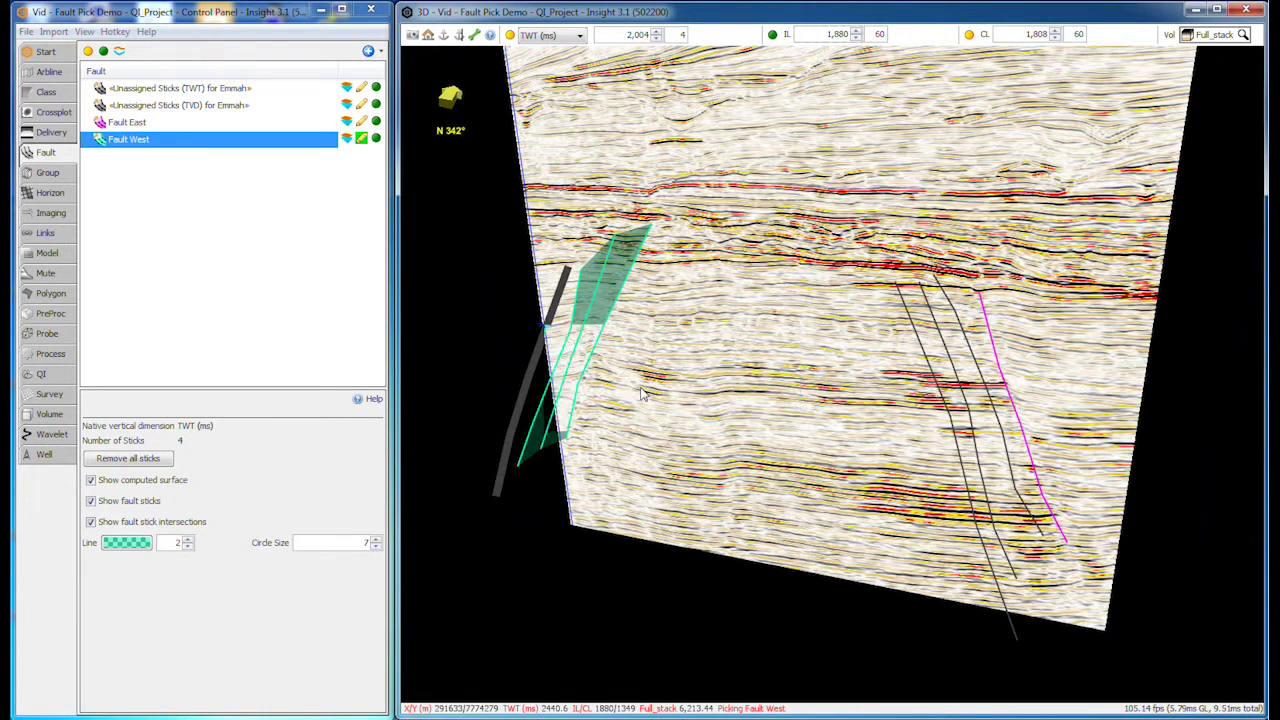
# Undo the mistaken eastern stick assignment and thicken Fault West's lines
pyautogui.rightClick(946, 401)
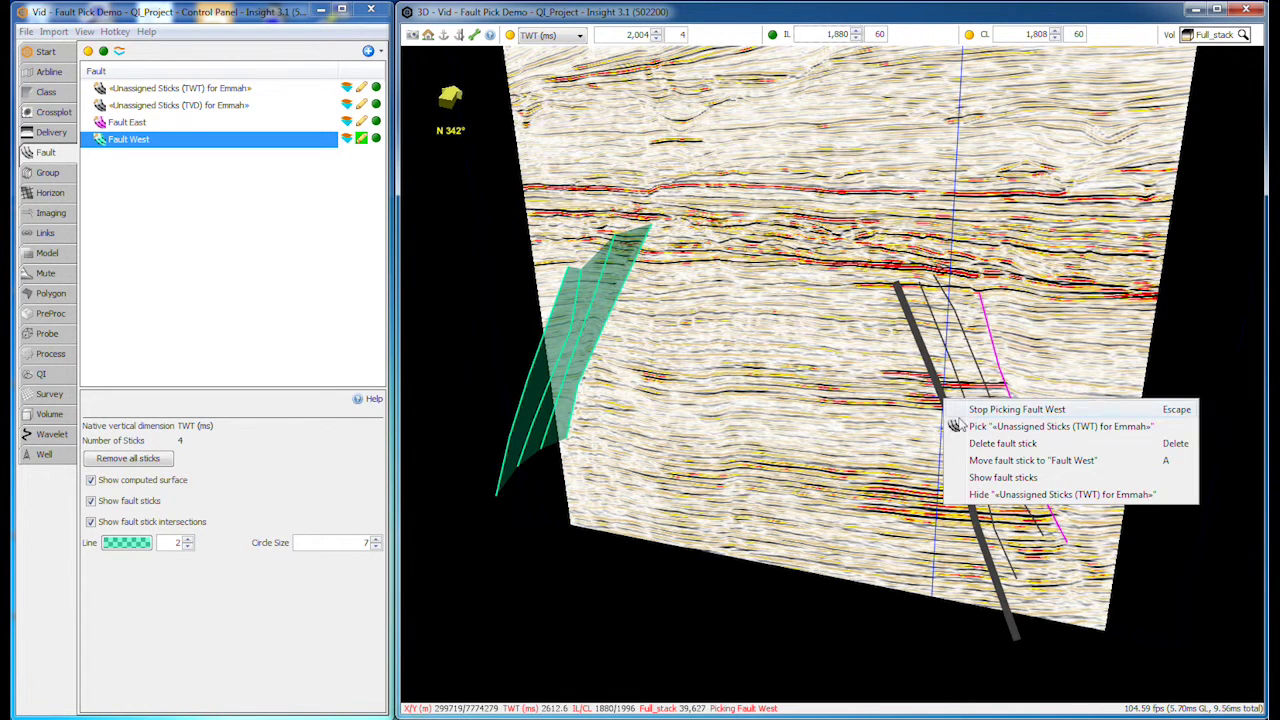
pyautogui.click(1001, 463)
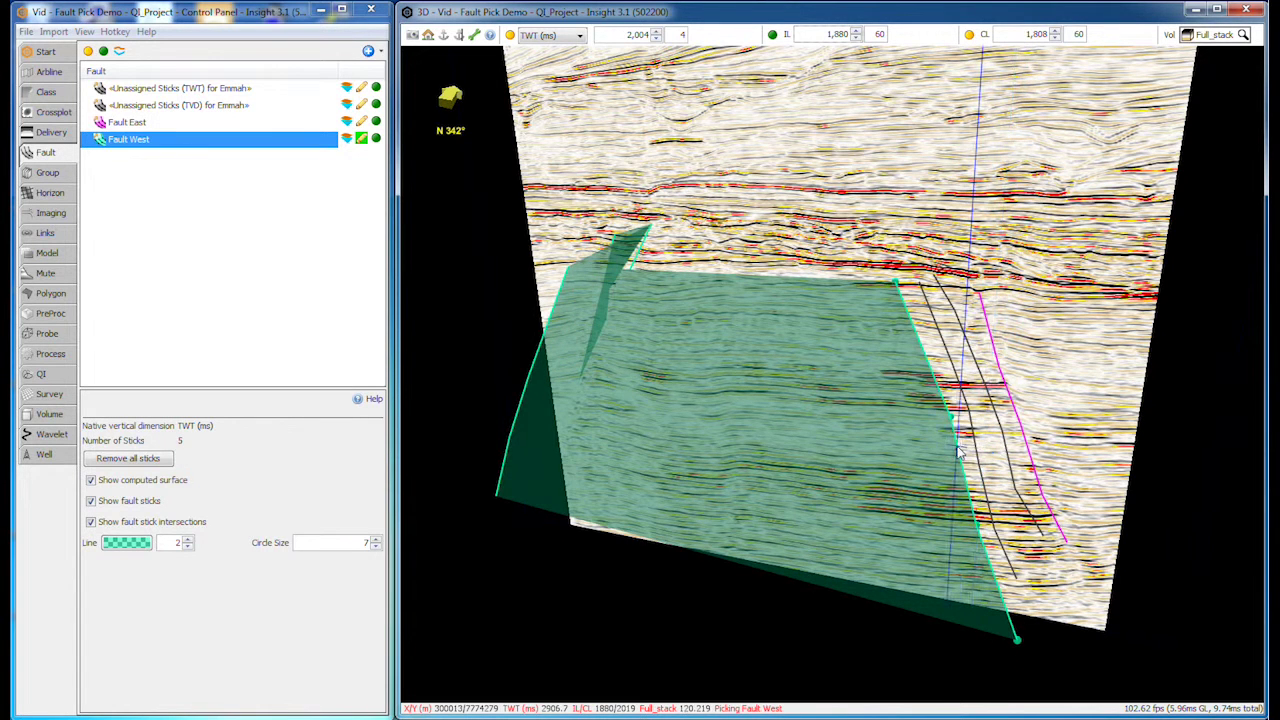
pyautogui.hotkey('ctrl', 'z')
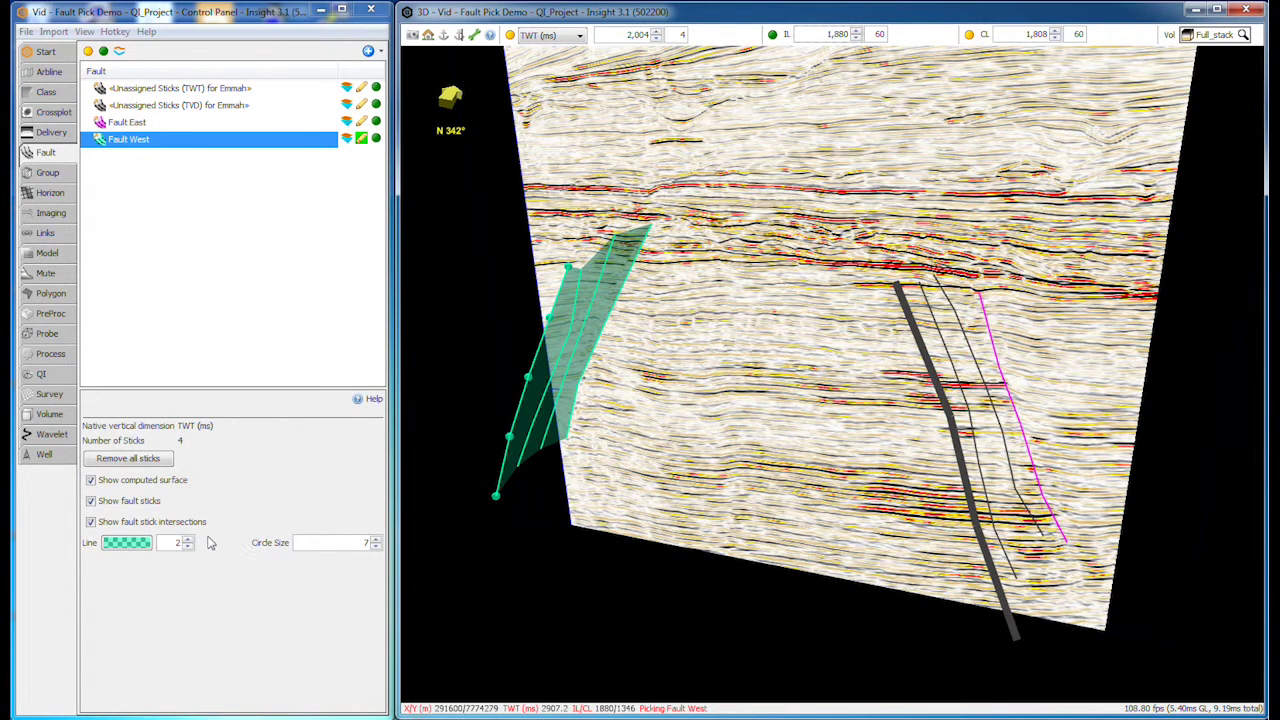
pyautogui.click(187, 540)
# Set Fault West line width to 3.5 and circle size to 6, then switch to Map View
pyautogui.click(187, 540)
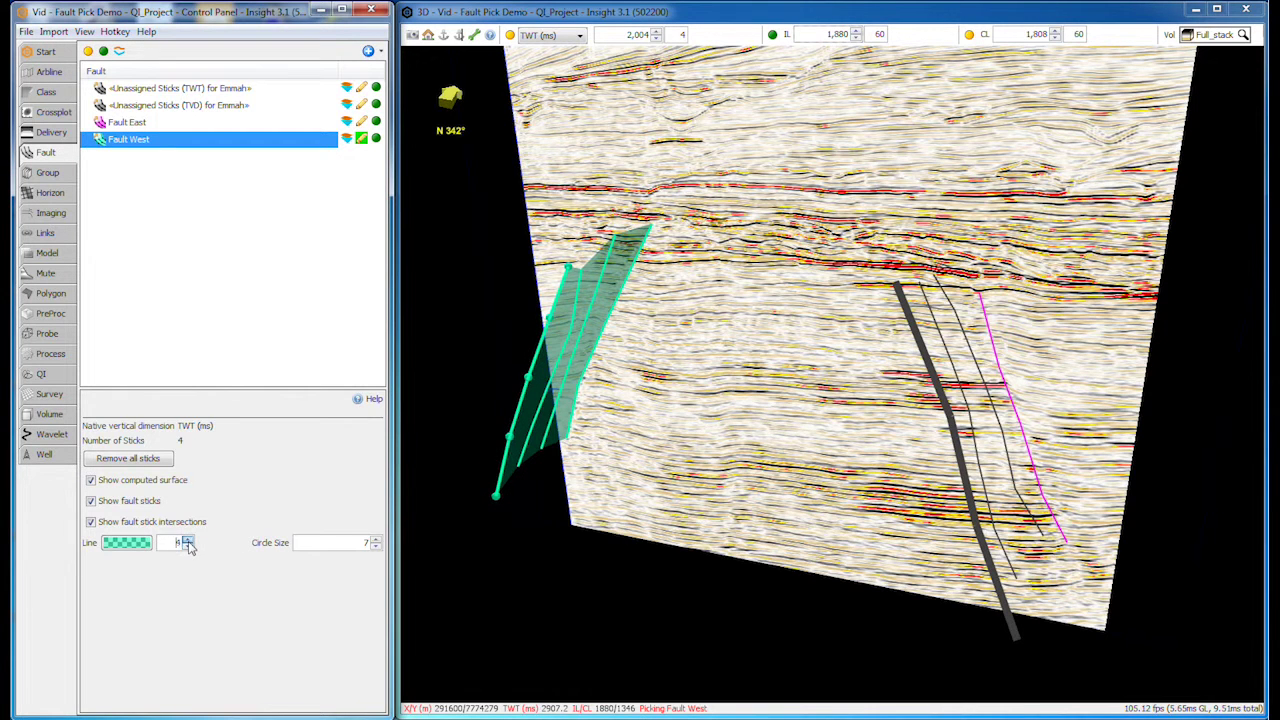
pyautogui.click(188, 546)
pyautogui.click(376, 546)
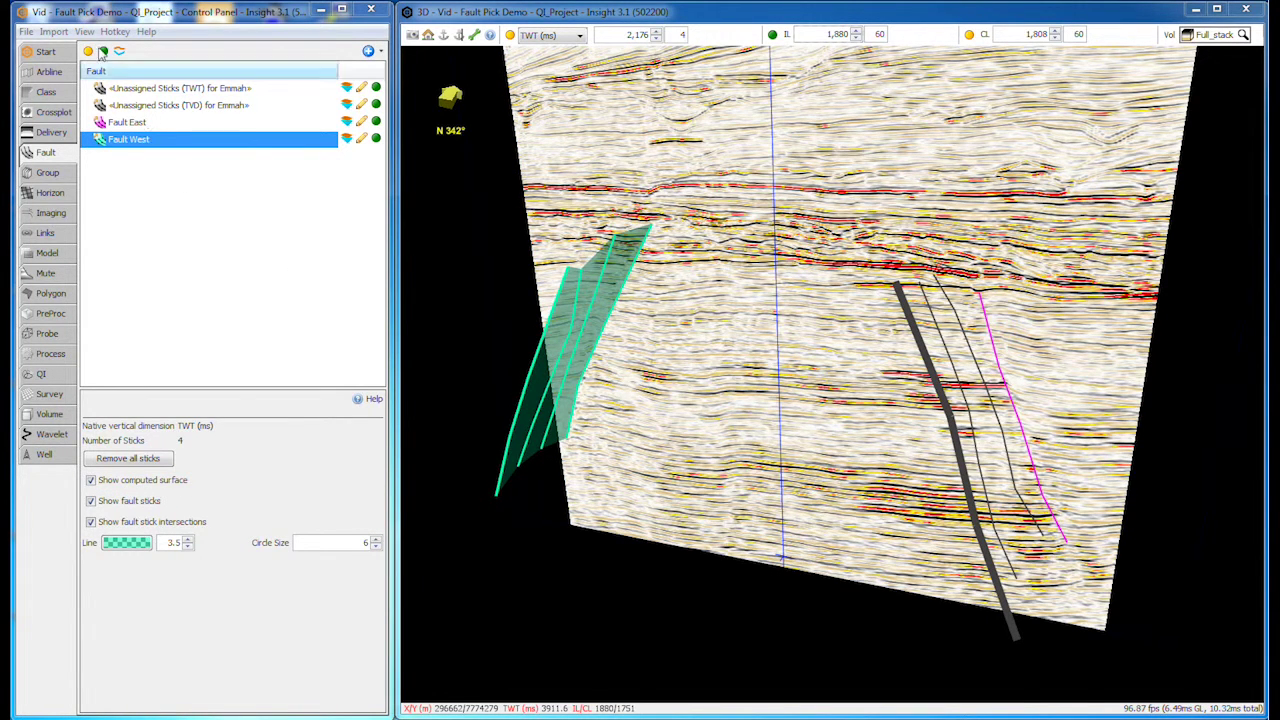
pyautogui.click(86, 32)
pyautogui.click(117, 50)
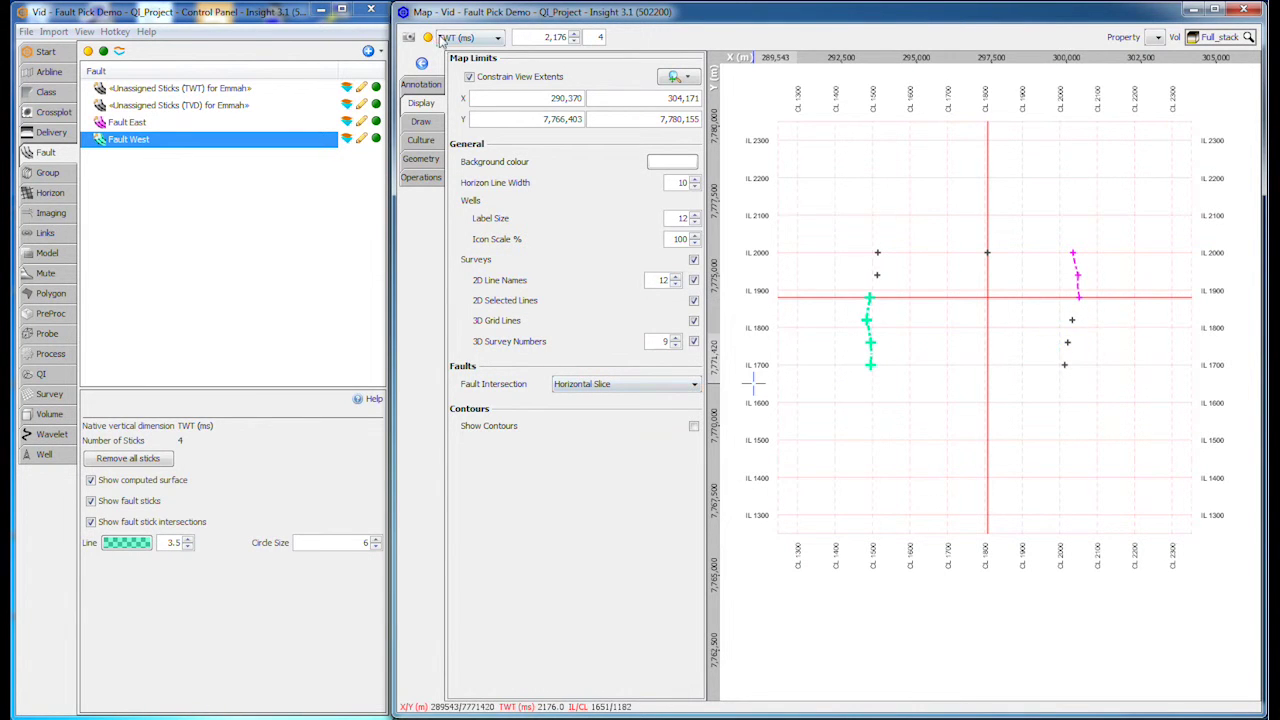
# Cycle the map's Fault Intersection option through Horizon, Both and None, ending on Horizontal Slice
pyautogui.click(614, 386)
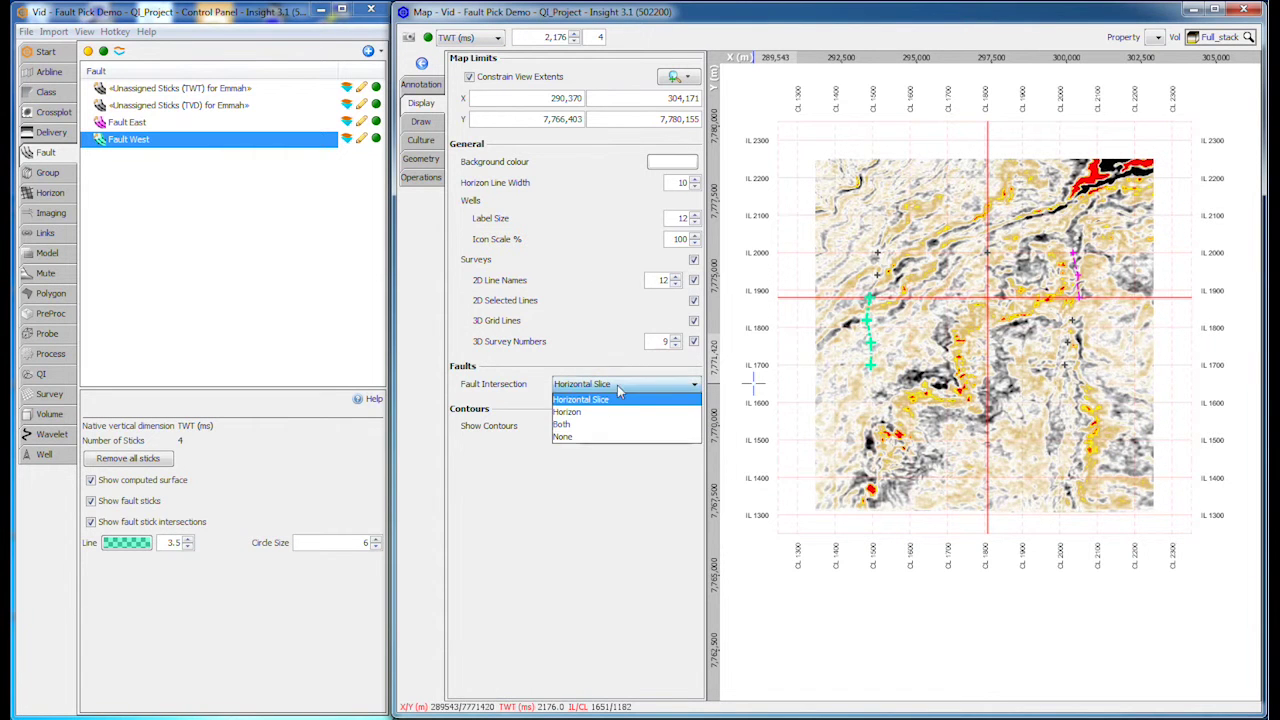
pyautogui.click(608, 412)
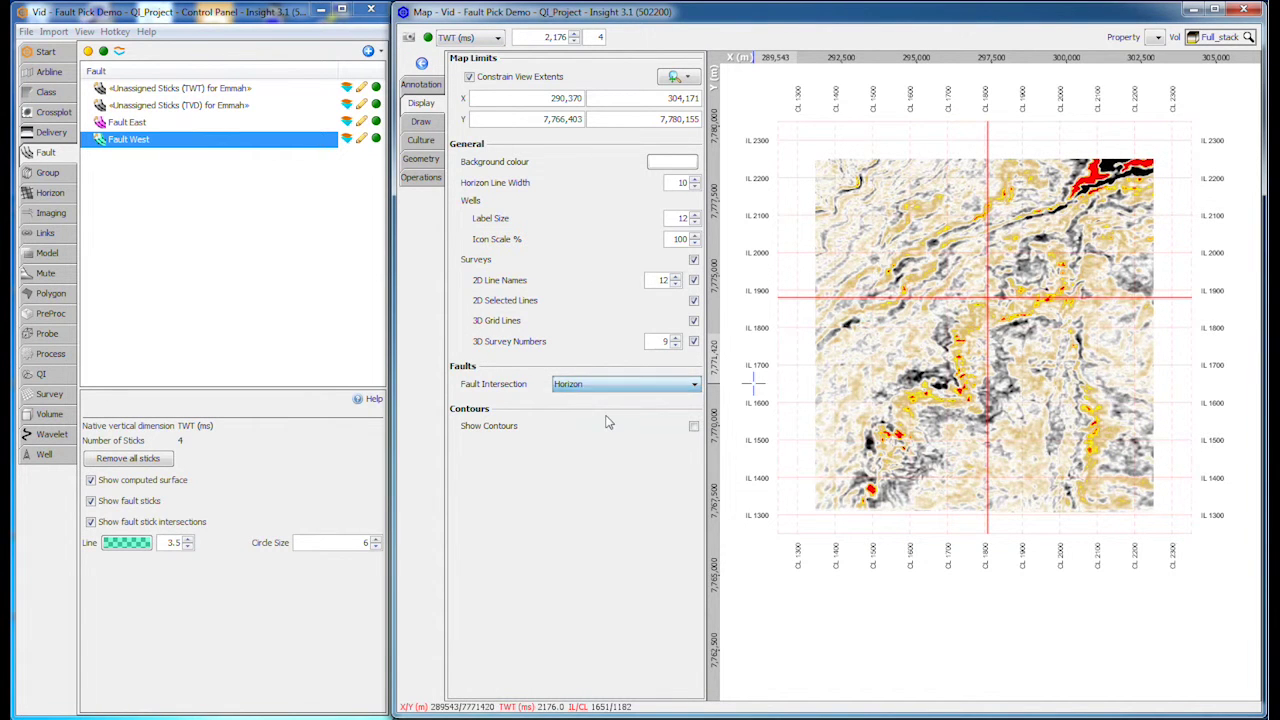
pyautogui.click(614, 388)
pyautogui.click(614, 424)
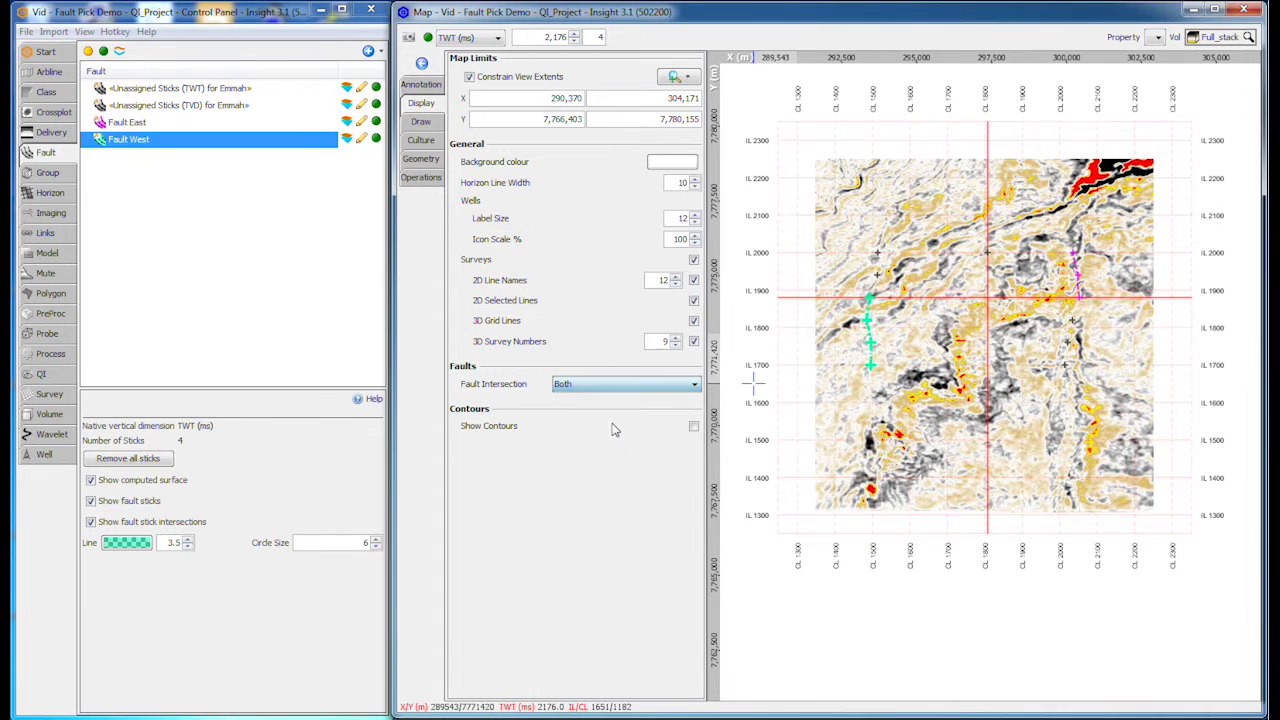
pyautogui.click(624, 388)
pyautogui.click(628, 437)
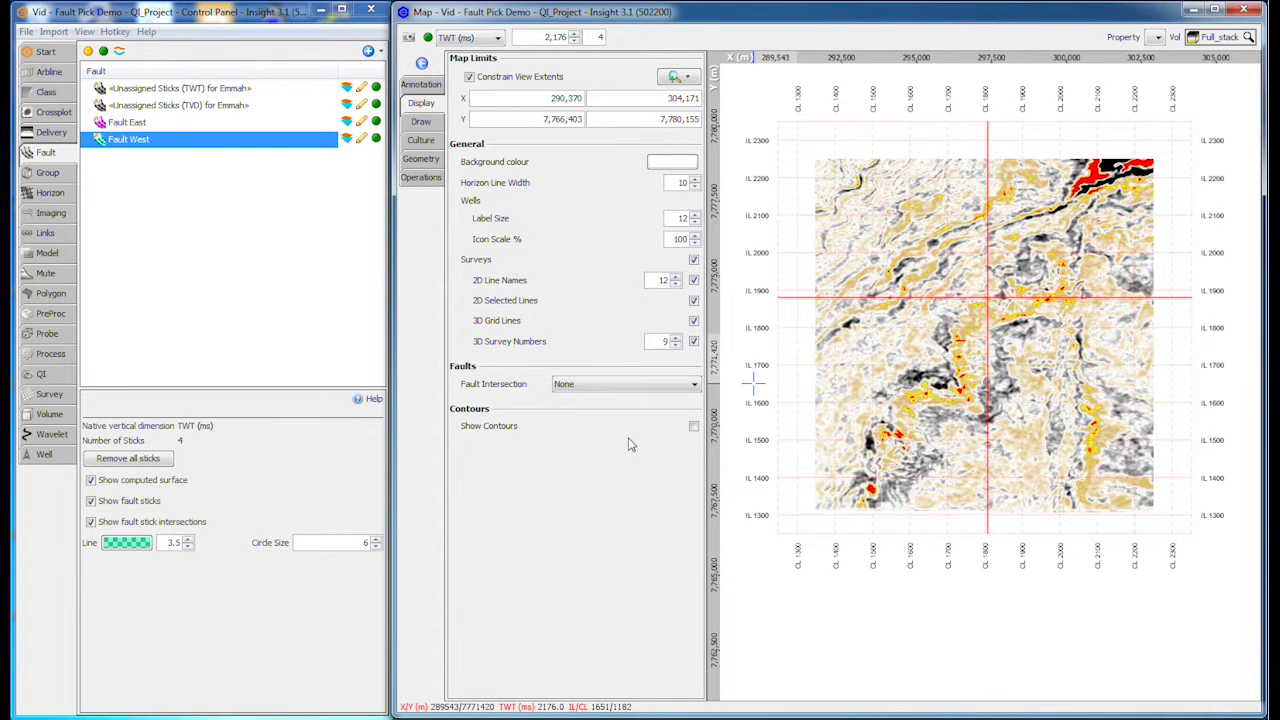
pyautogui.click(624, 388)
pyautogui.click(624, 400)
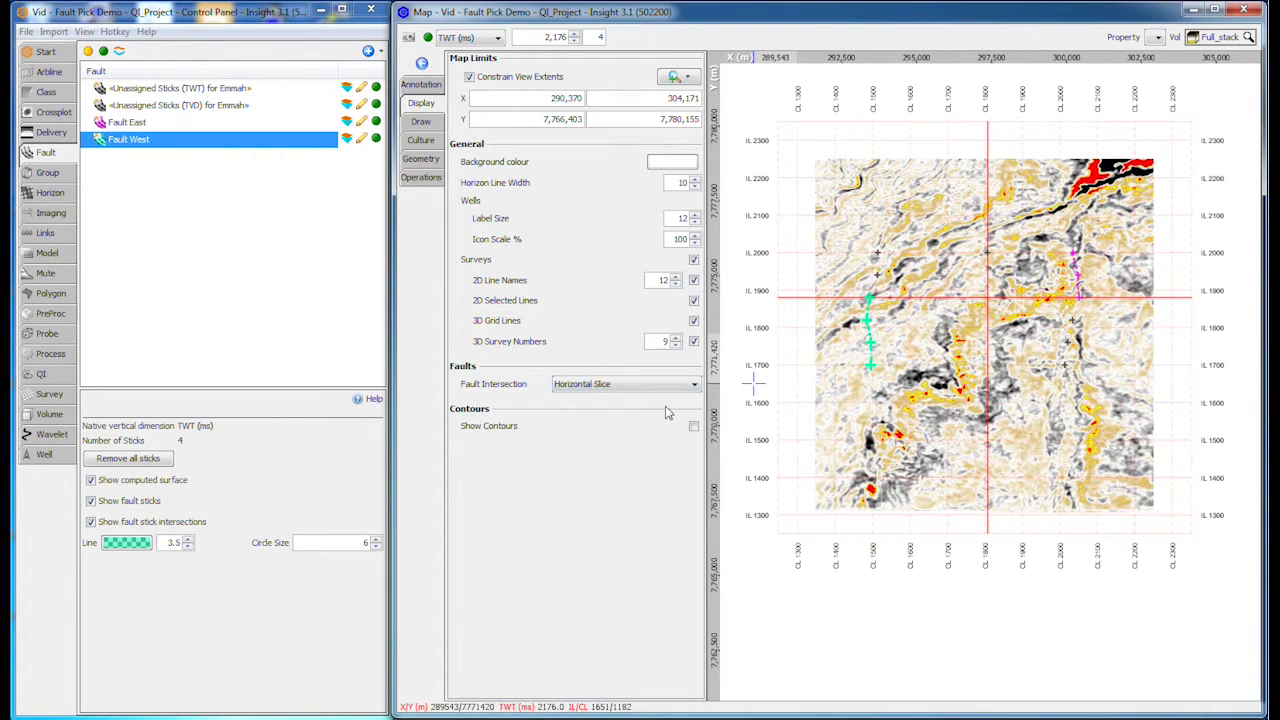